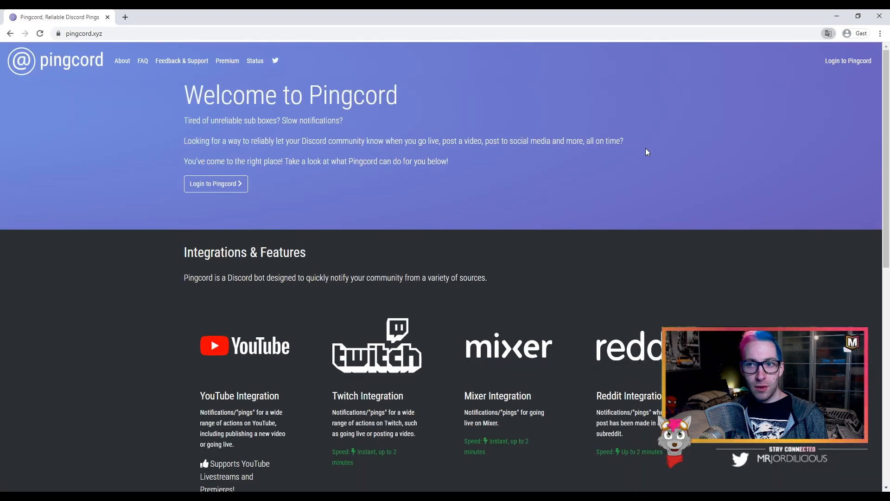
Step: Log in to Pingcord and start a new Twitch integration for The Delicious Hangout server
left_click(223, 187)
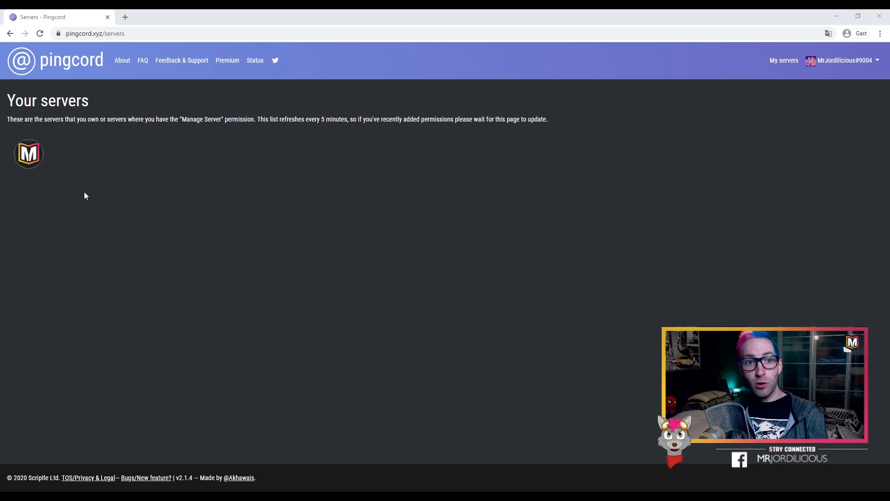
left_click(32, 156)
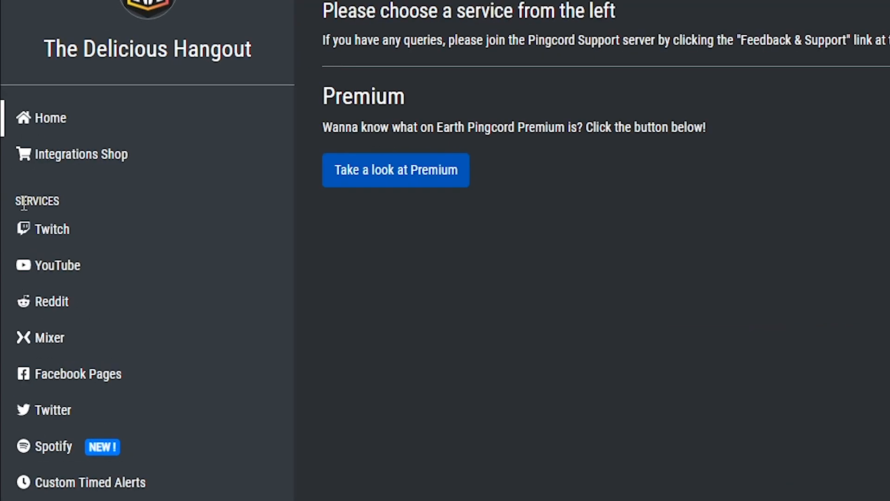
left_click(42, 238)
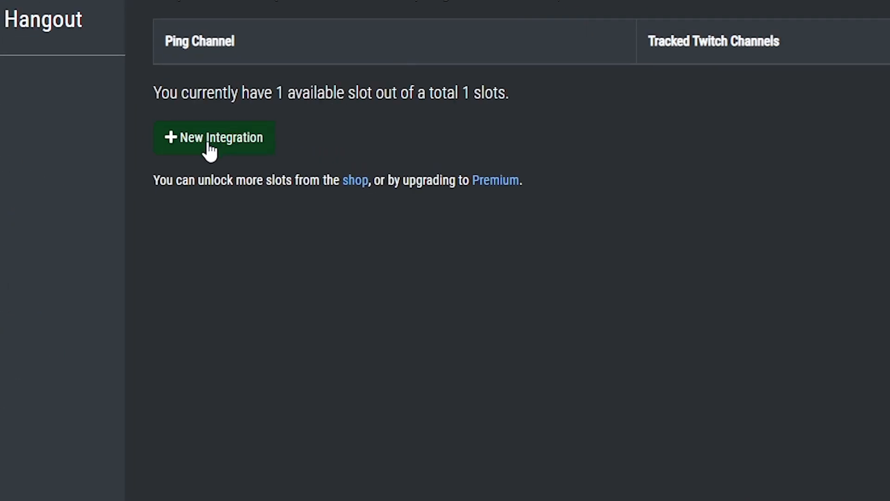
left_click(189, 199)
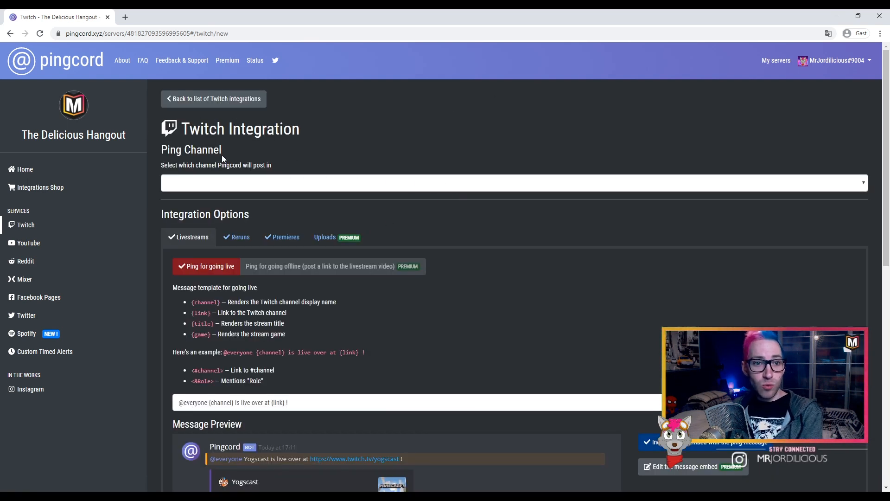
Step: Set the ping channel of the Twitch integration to the stream channel
left_click(300, 184)
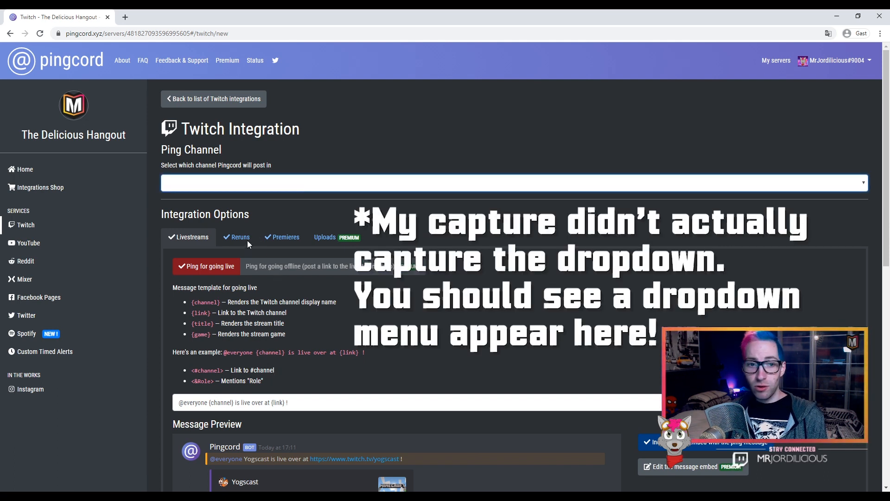
left_click(204, 239)
scroll(521, 299, "down", 2)
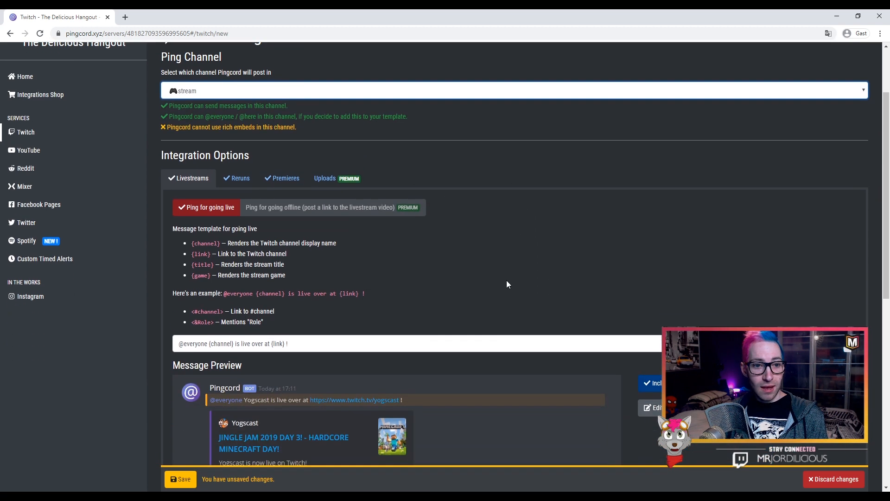
triple_click(330, 344)
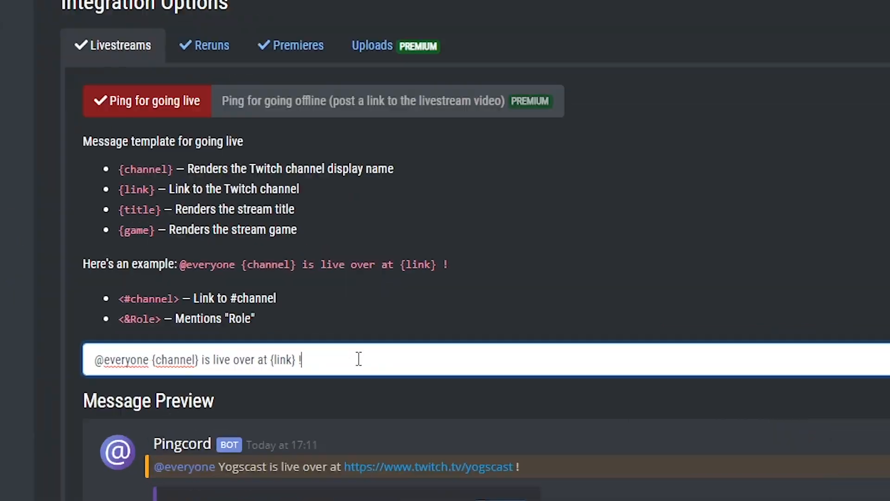
left_click_drag(316, 343, 163, 337)
type("@everyone - 🔴LIVE: {title} | **{game}** | {link}")
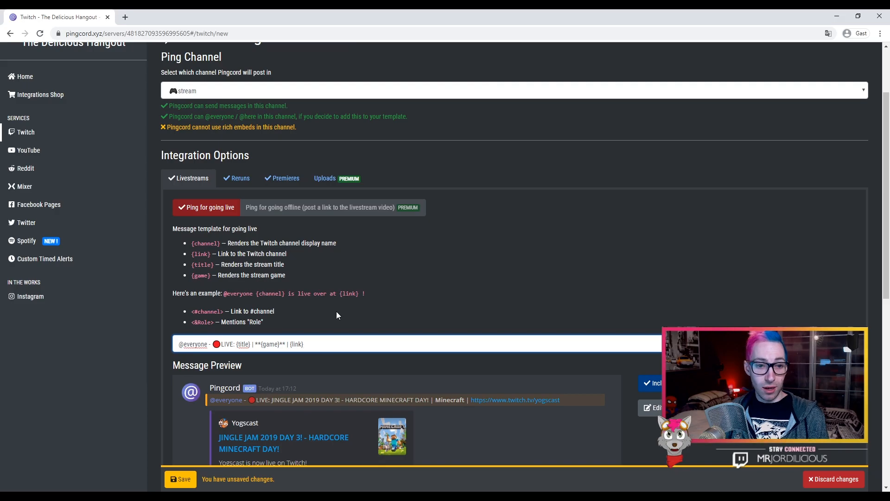
scroll(434, 302, "down", 5)
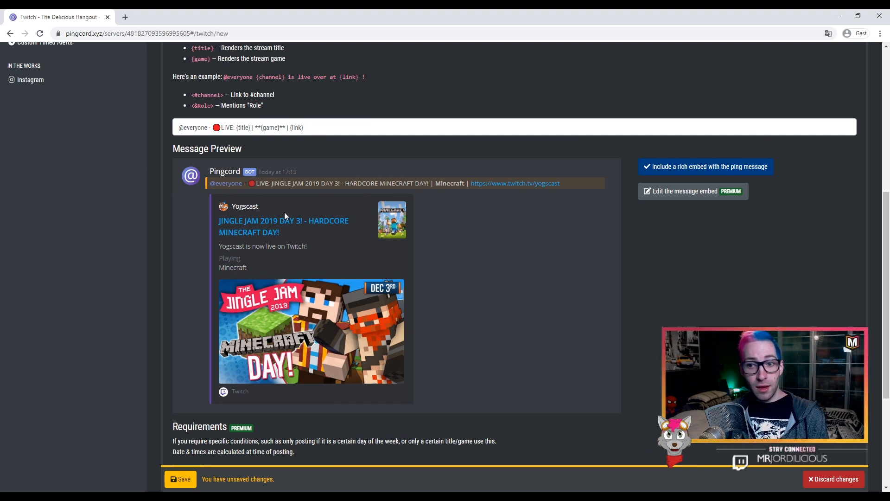
scroll(291, 199, "down", 4)
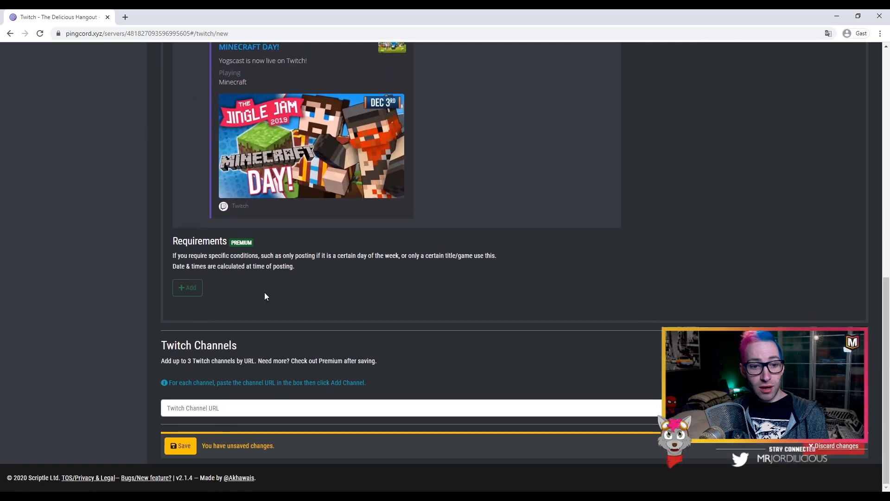
left_click(230, 407)
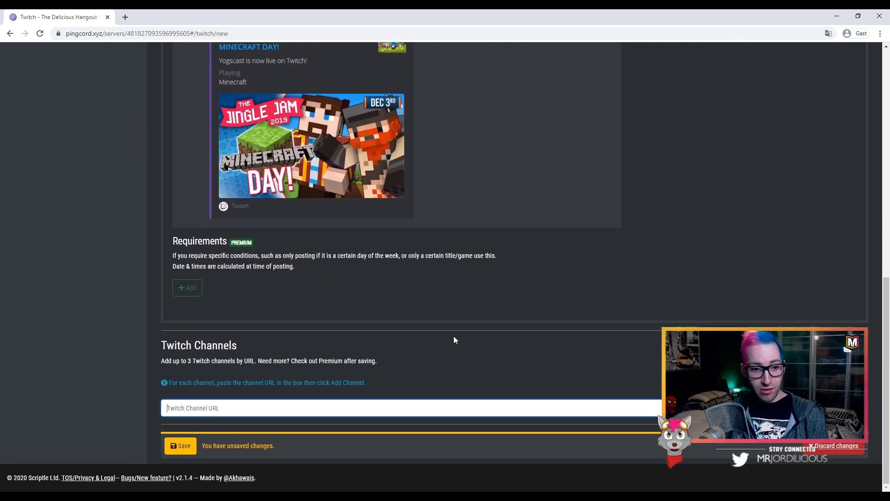
type("http://twitch.tv/mrjordilicious")
key("Return")
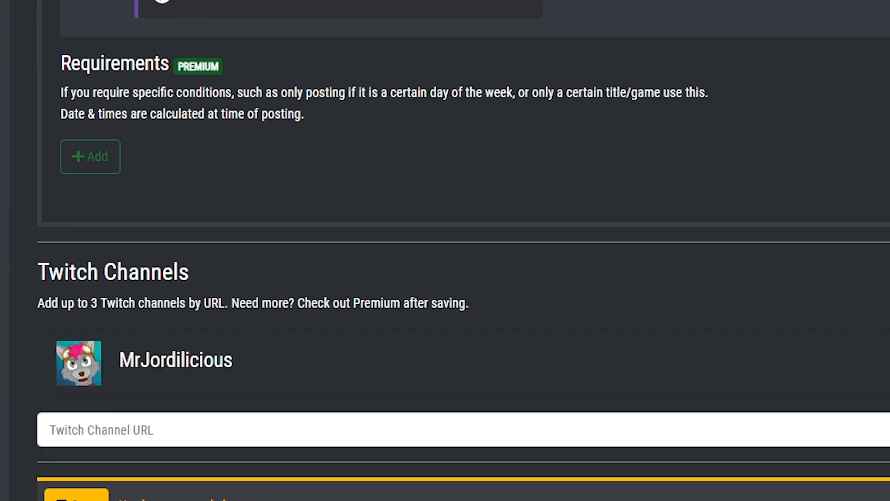
Step: Save the new Twitch integration and return to the list of Twitch integrations
scroll(427, 338, "down", 1)
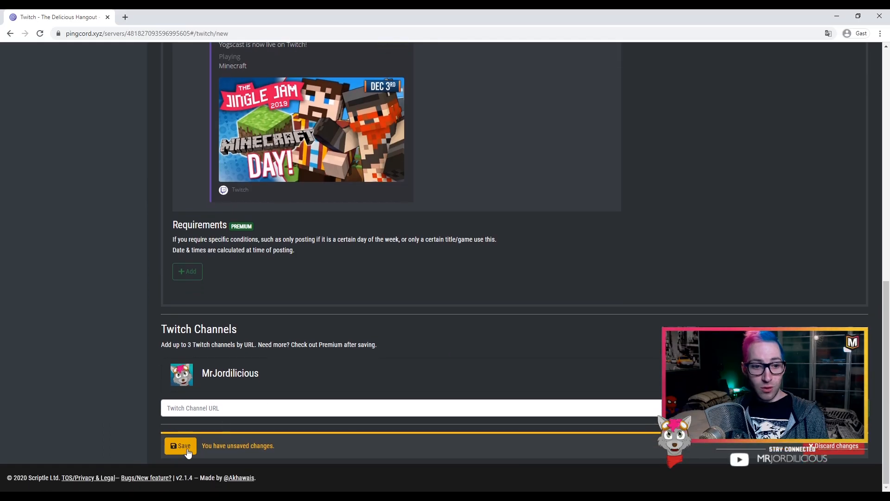
left_click(182, 448)
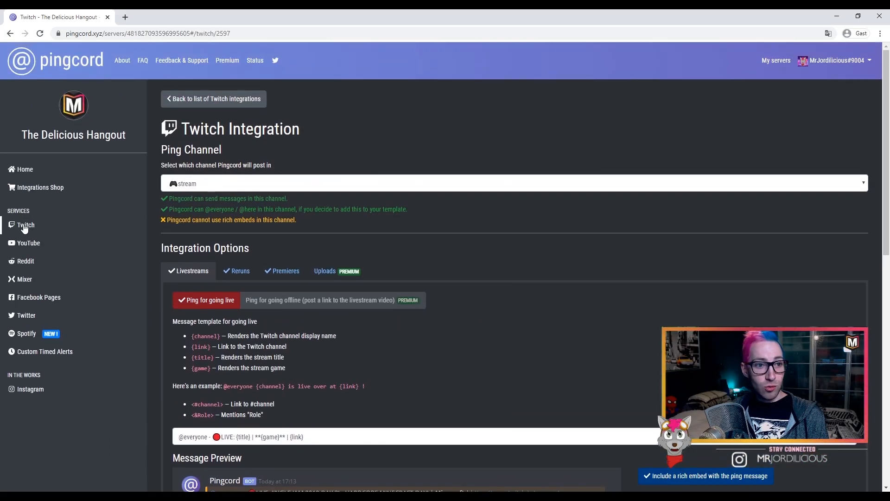
left_click(25, 226)
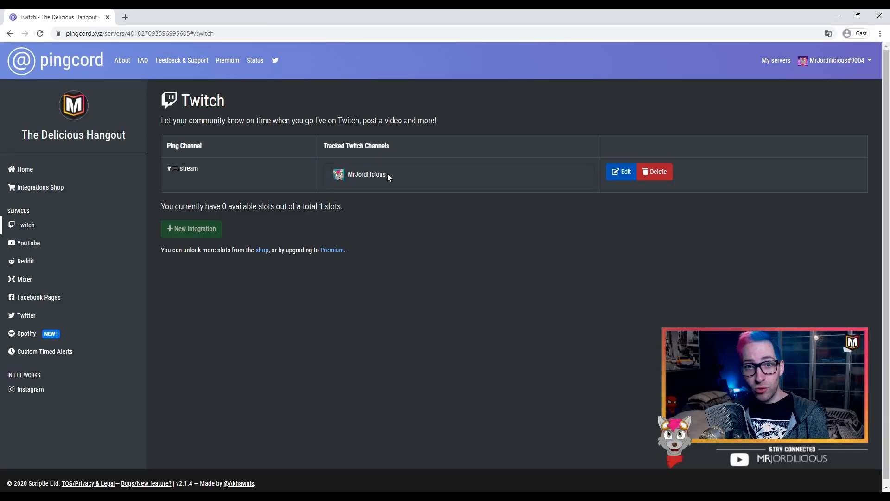
Step: Open ifttt.com in a new browser tab and start signing up for an account
key("ctrl+t")
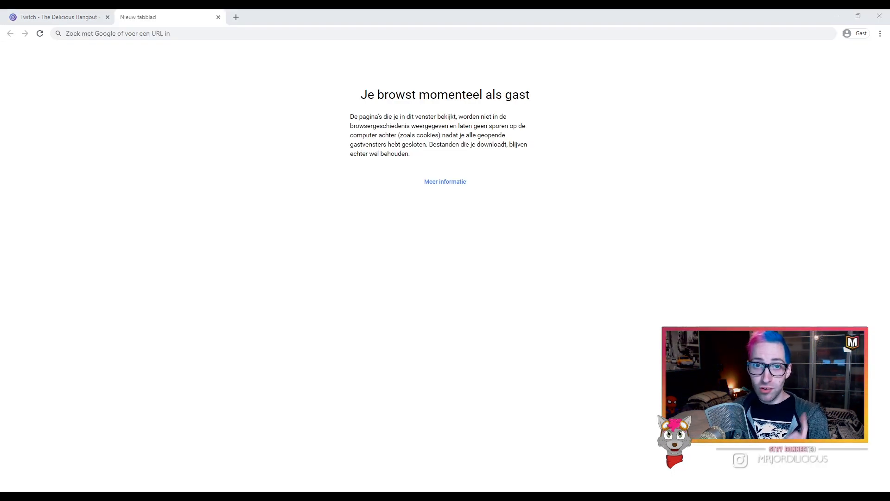
left_click(177, 36)
type("http://ifttt.com/")
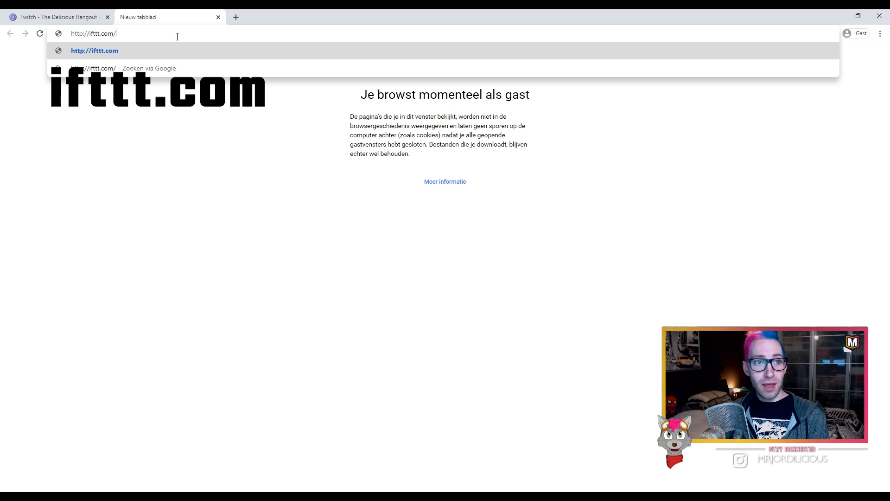
key("Return")
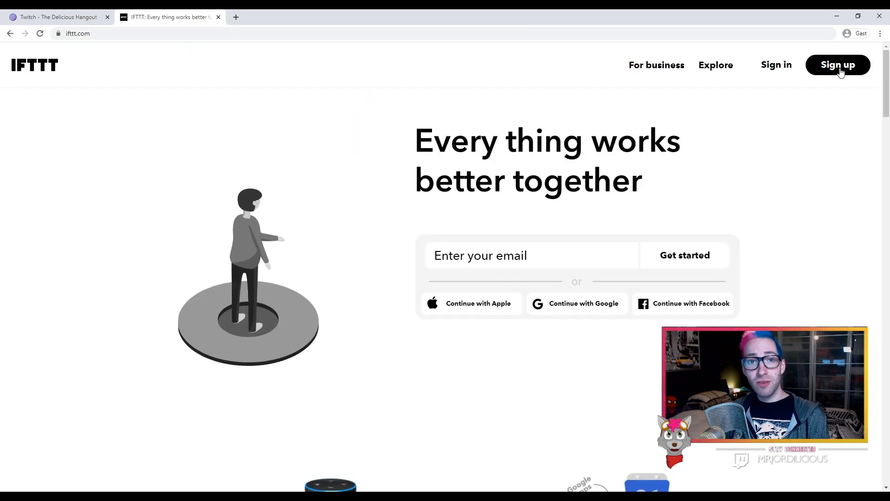
left_click(839, 68)
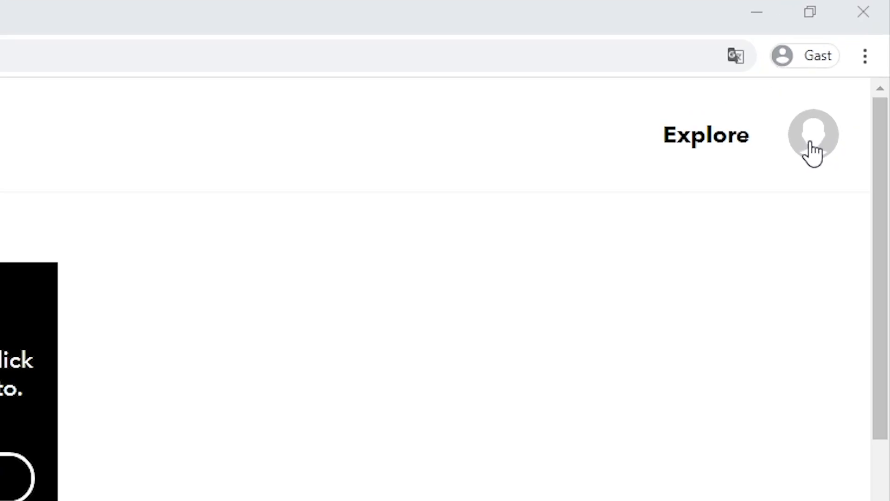
Step: Create a new IFTTT applet that uses Twitch's "New stream started by you" as its trigger
left_click(812, 153)
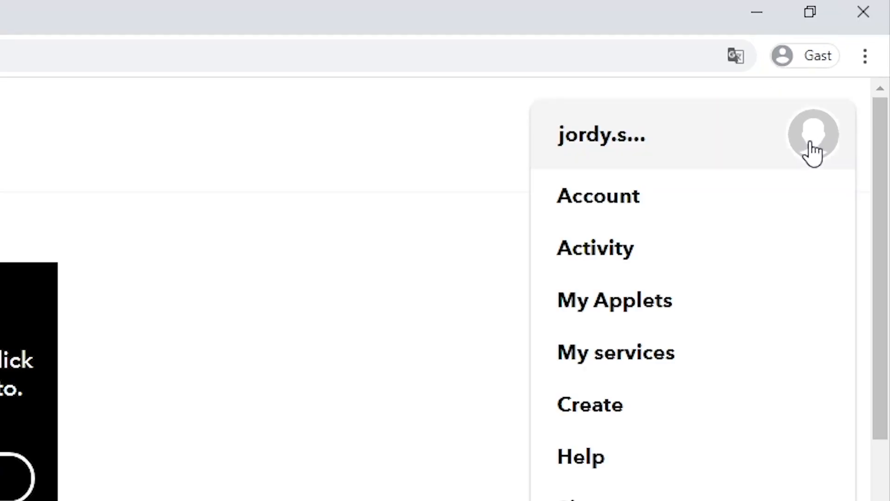
left_click(631, 407)
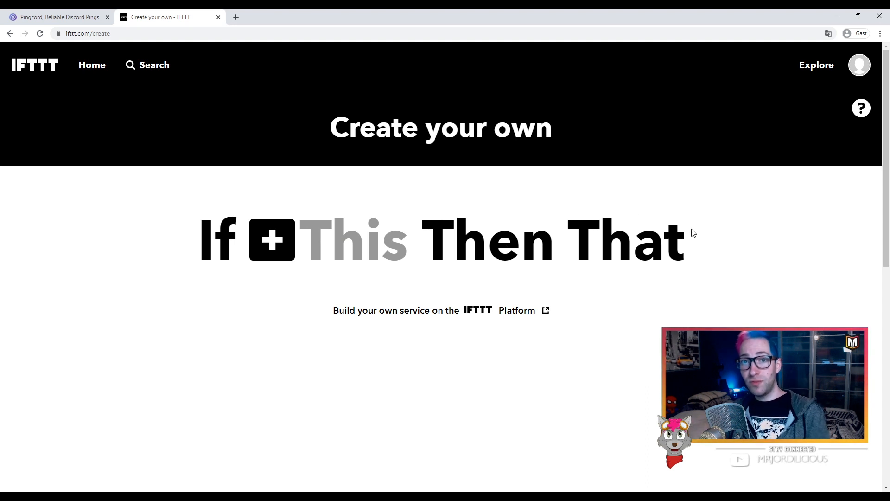
left_click(323, 247)
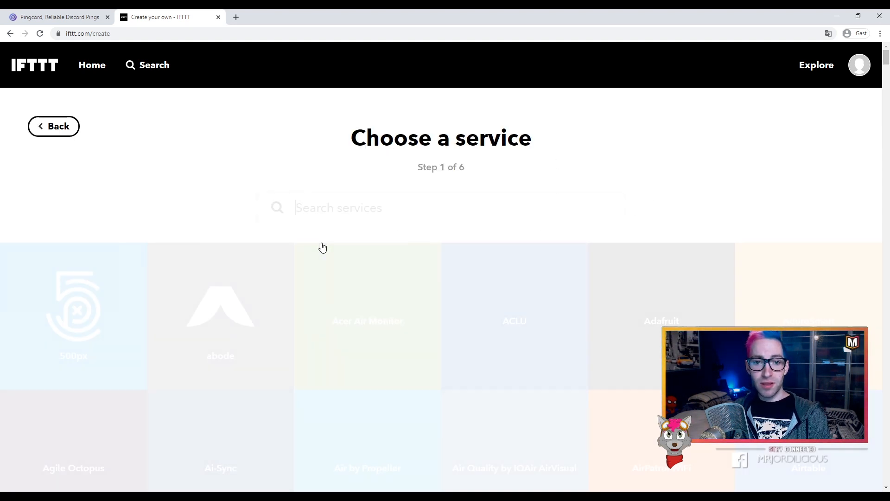
left_click(441, 206)
type("twitch")
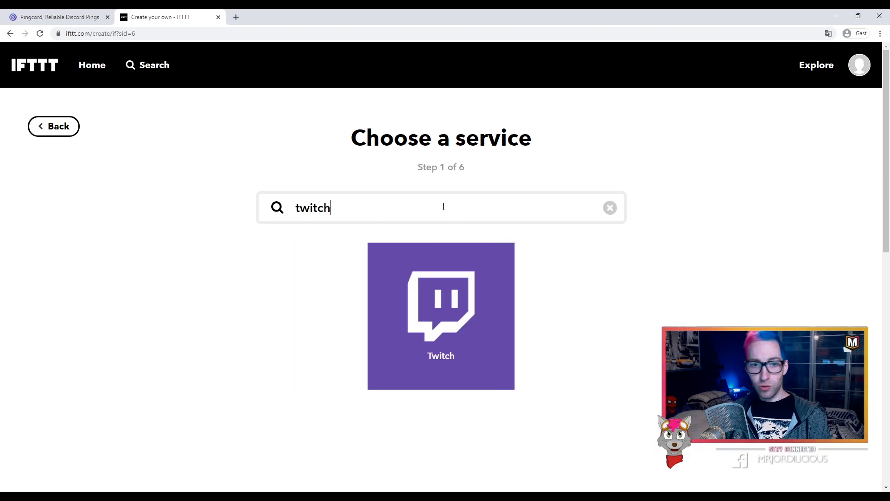
left_click(443, 315)
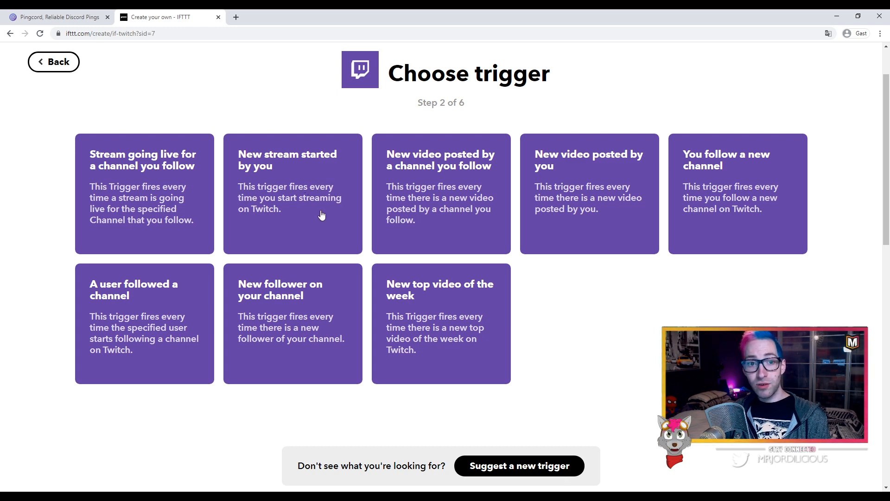
left_click(299, 195)
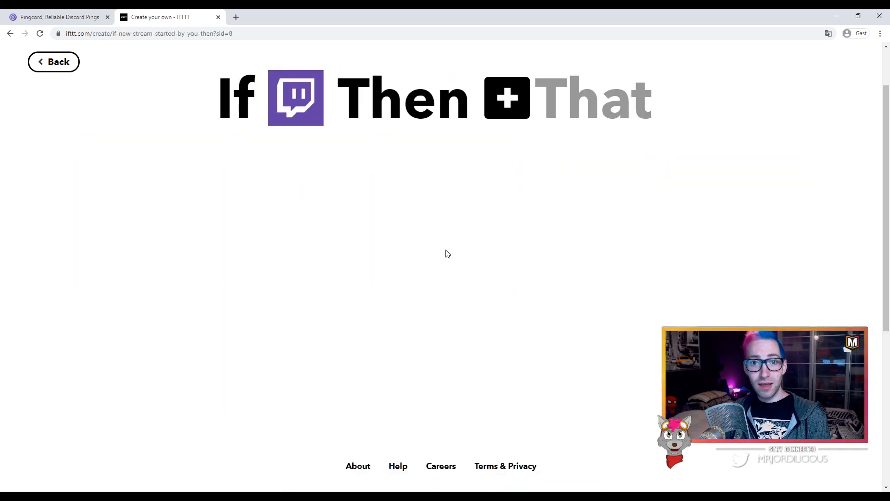
Step: Choose Twitter as the applet's action service with "Post a tweet" as the action
left_click(552, 108)
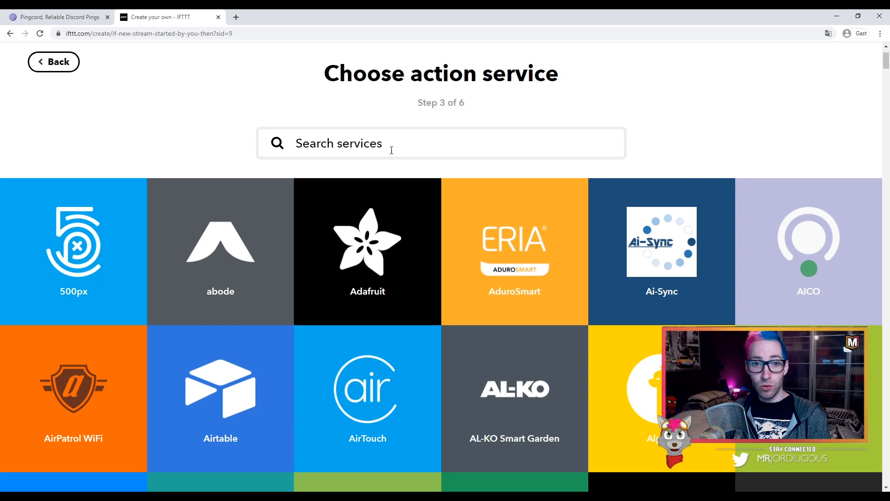
type("twitter")
left_click(446, 263)
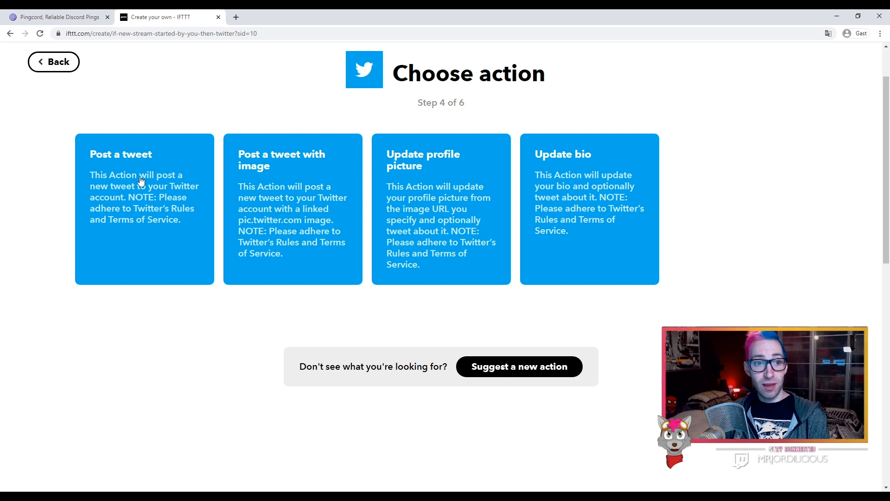
left_click(142, 180)
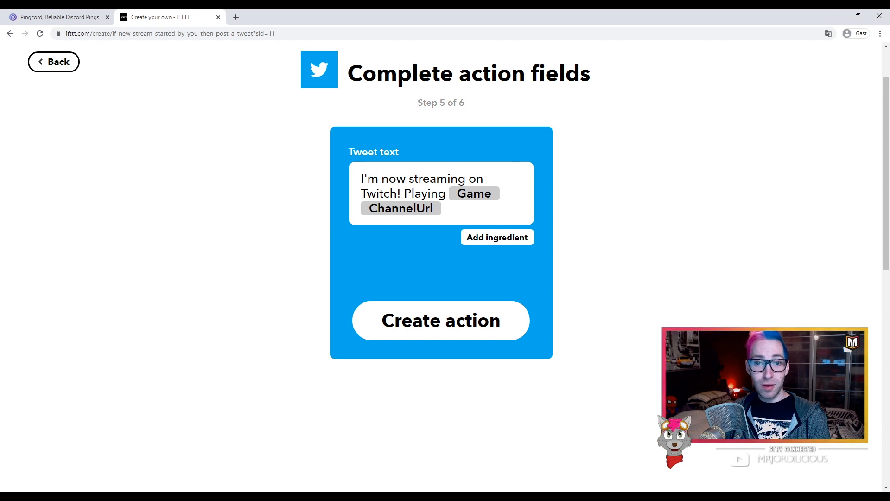
Step: Try adding the CurrentViewers ingredient to the end of the tweet text and delete it again
left_click(510, 245)
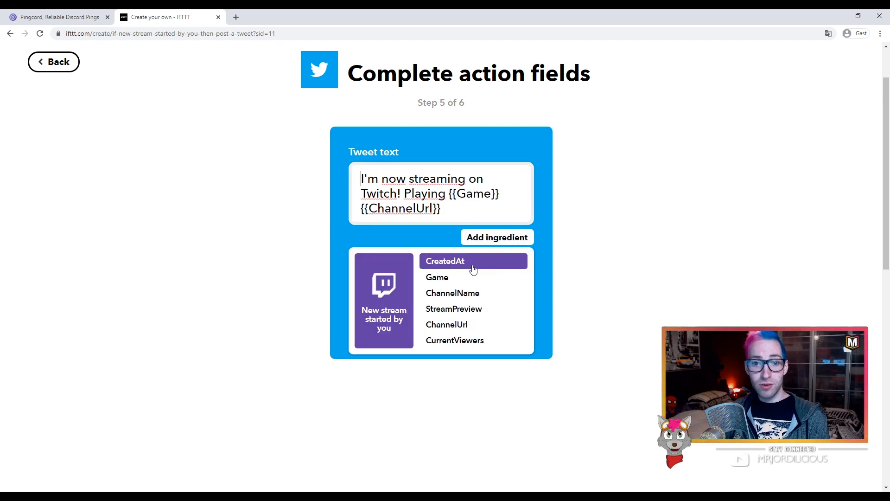
left_click(498, 342)
left_click_drag(476, 222, 362, 223)
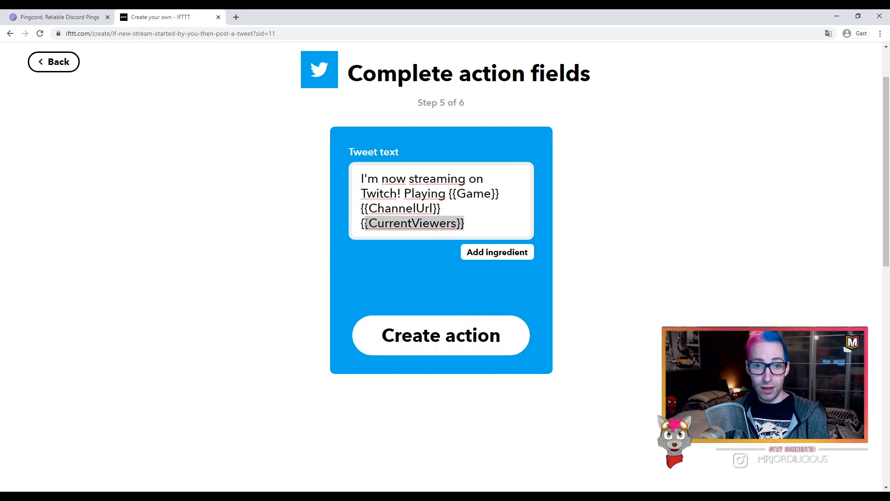
key("BackSpace")
key("BackSpace")
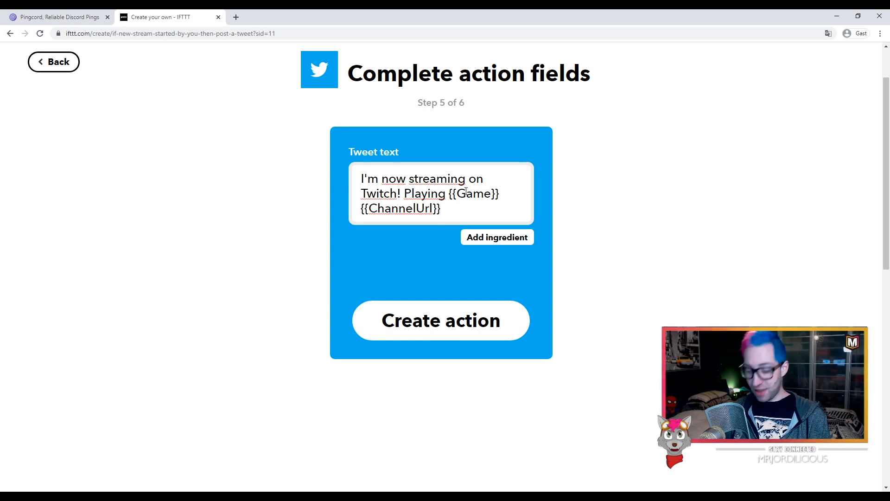
type("#")
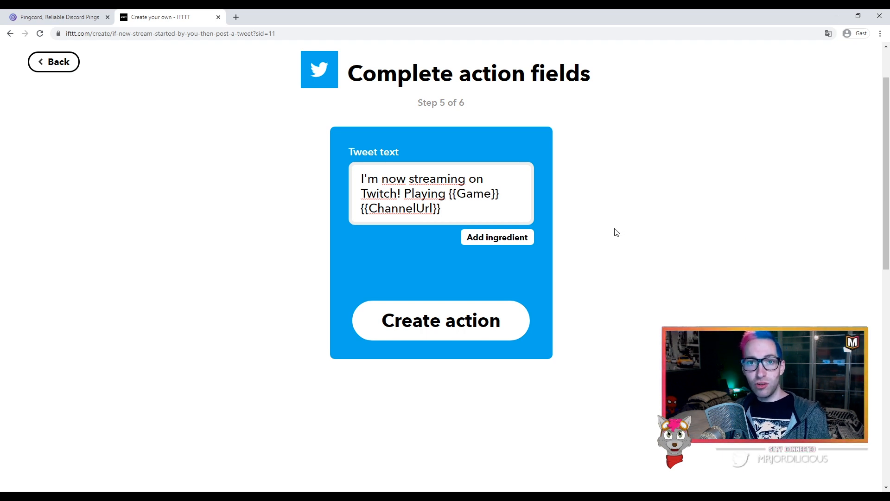
Step: Create the tweet action with its default text and turn off notifications for when the applet runs
left_click(454, 328)
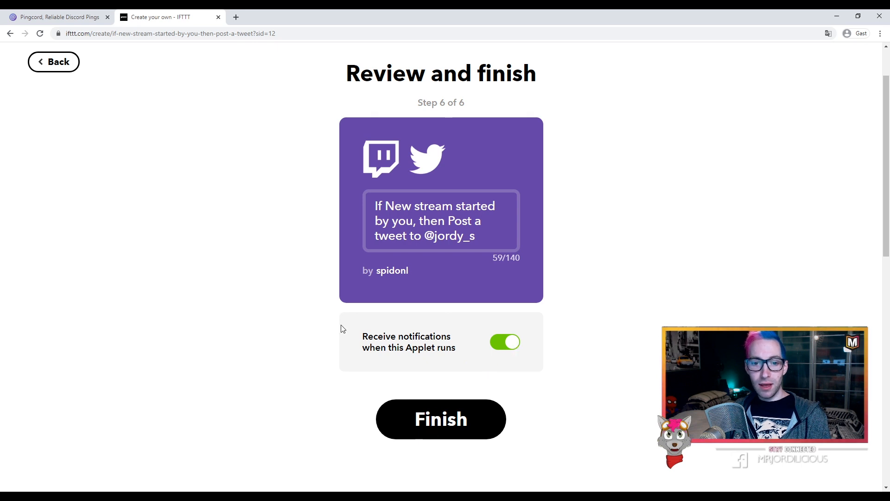
left_click(512, 344)
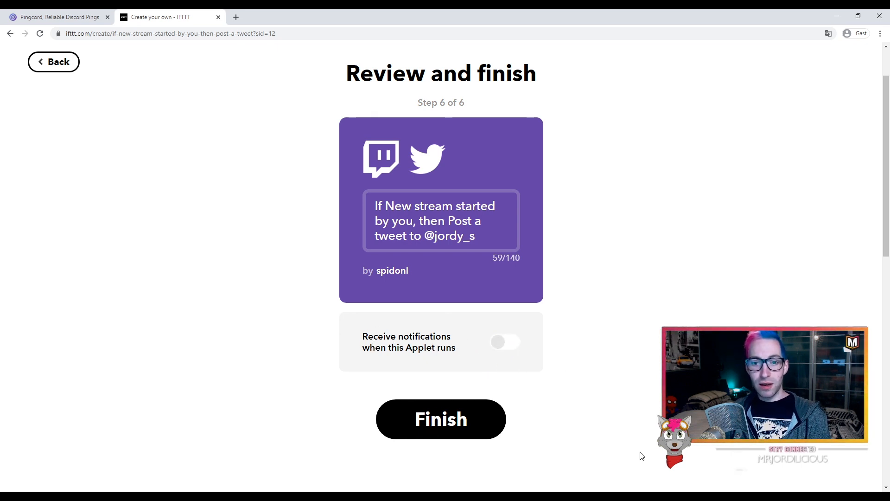
Step: Rename the applet "Going live Tweet" and finish creating it
left_click(378, 206)
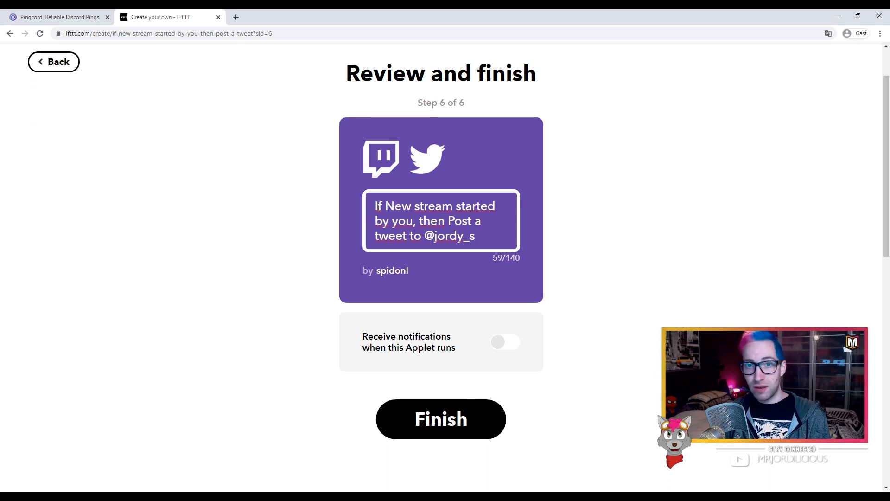
key("ctrl+a")
type("G")
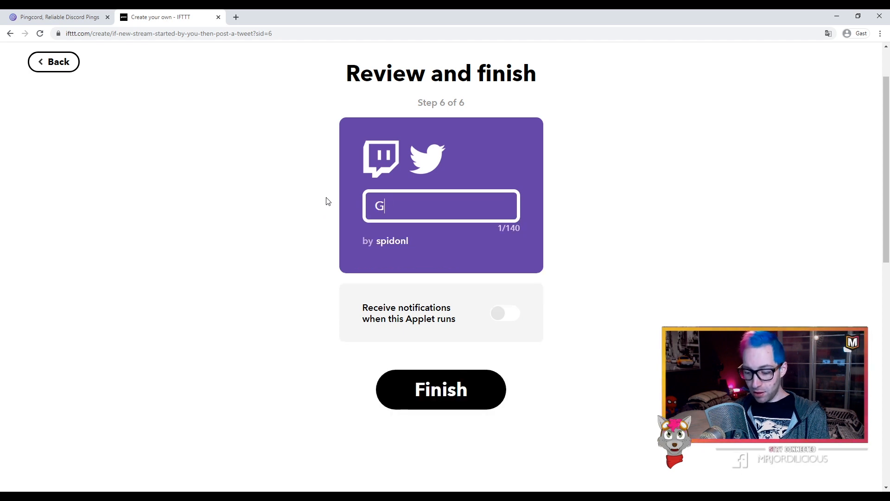
type("oing live Tweet")
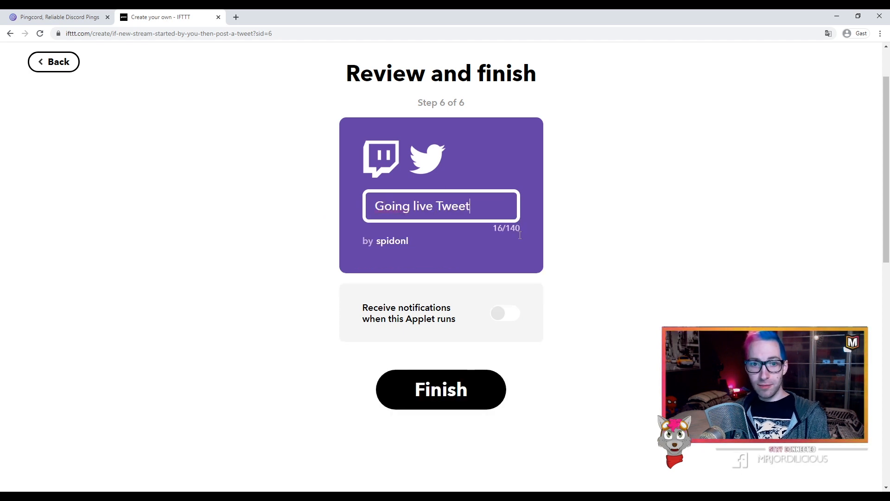
left_click(454, 395)
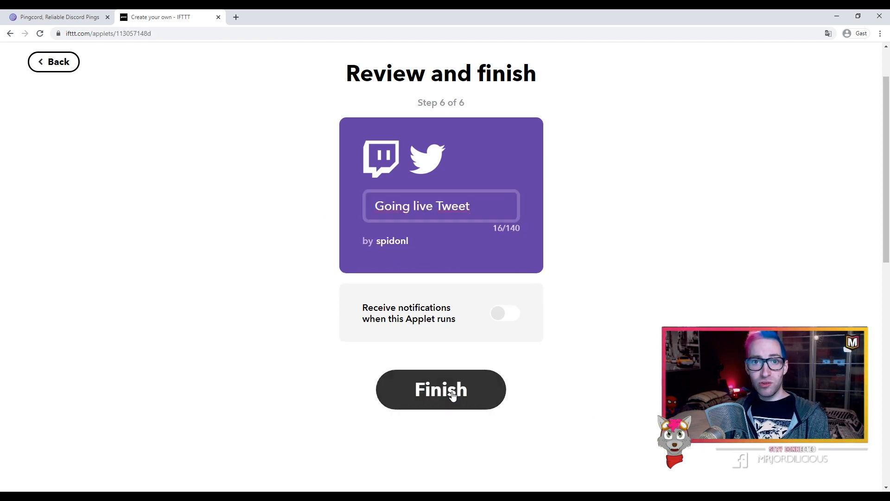